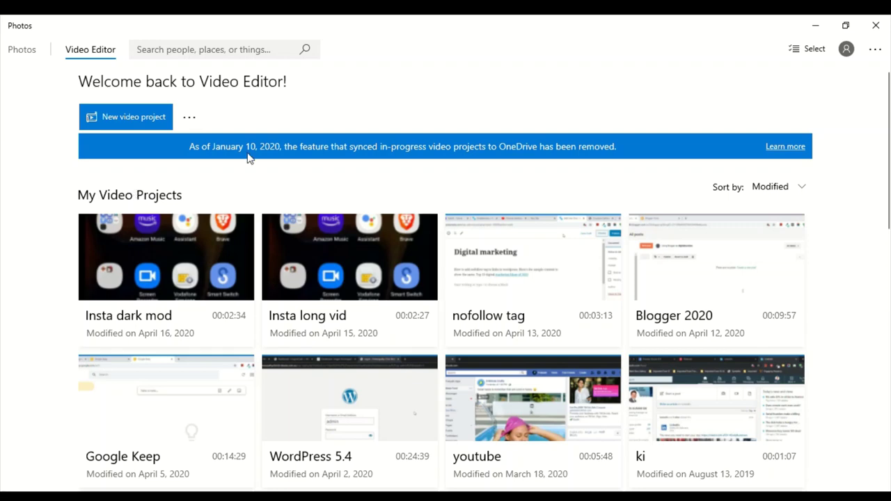
Create a new video project and name it 'combining videos'
left_click(148, 120)
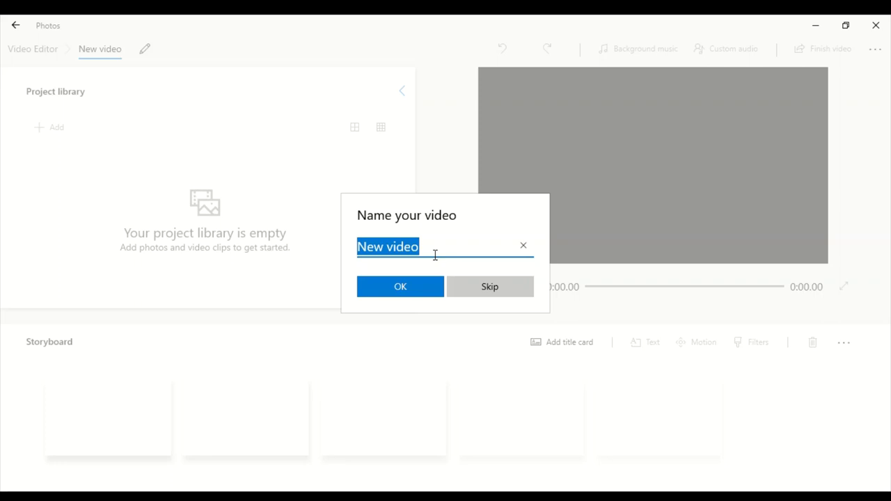
type("comp")
key("BackSpace")
type("bino")
key("BackSpace")
type("ing ")
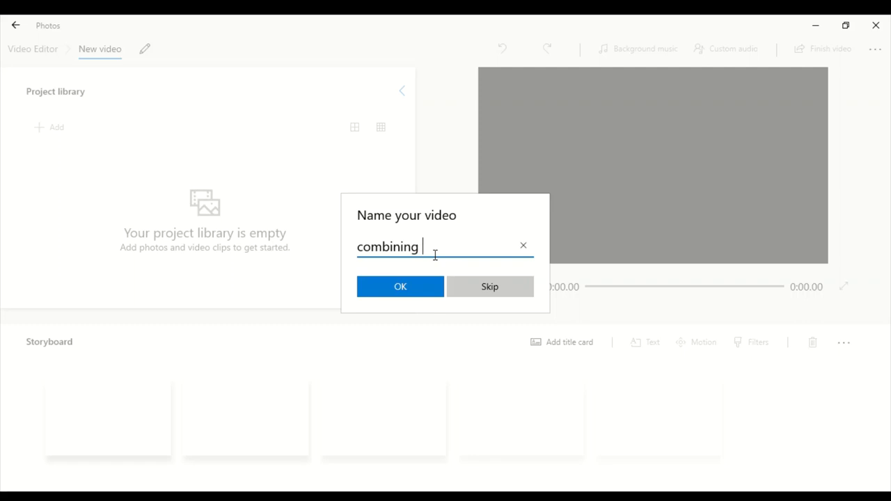
type("videos")
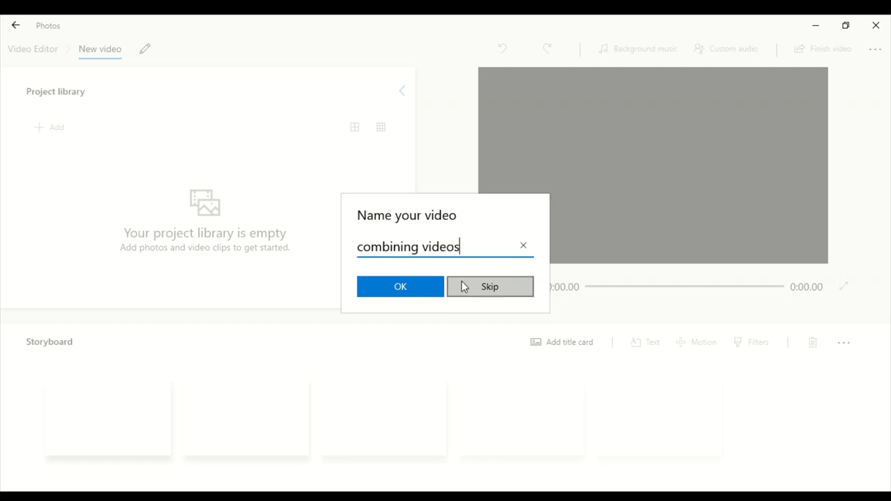
left_click(413, 288)
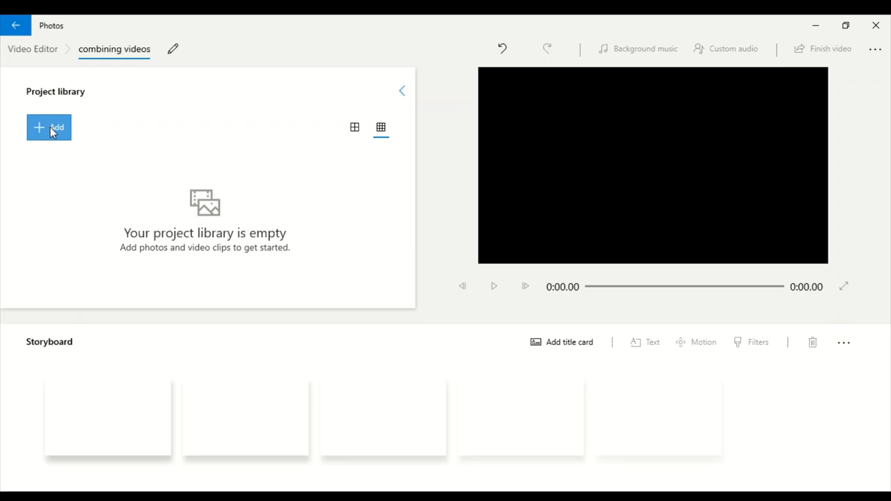
Import the three phone screen-recording clips from this PC into the project library
left_click(52, 132)
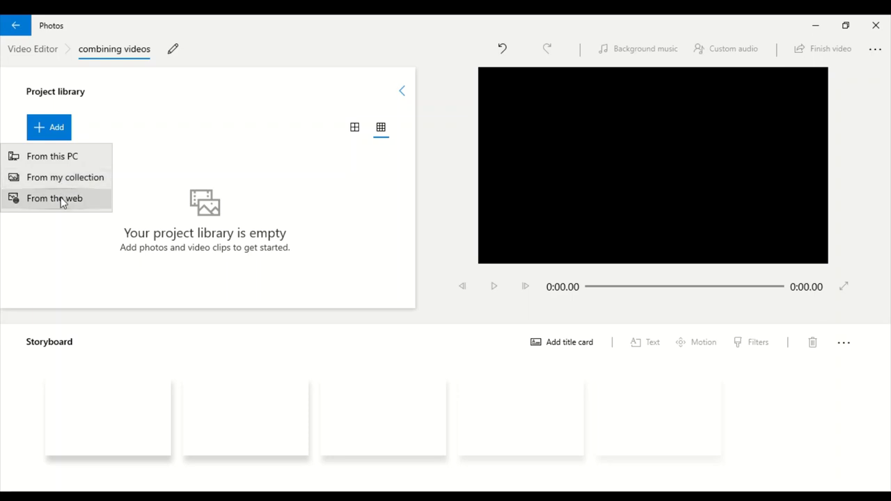
left_click(60, 156)
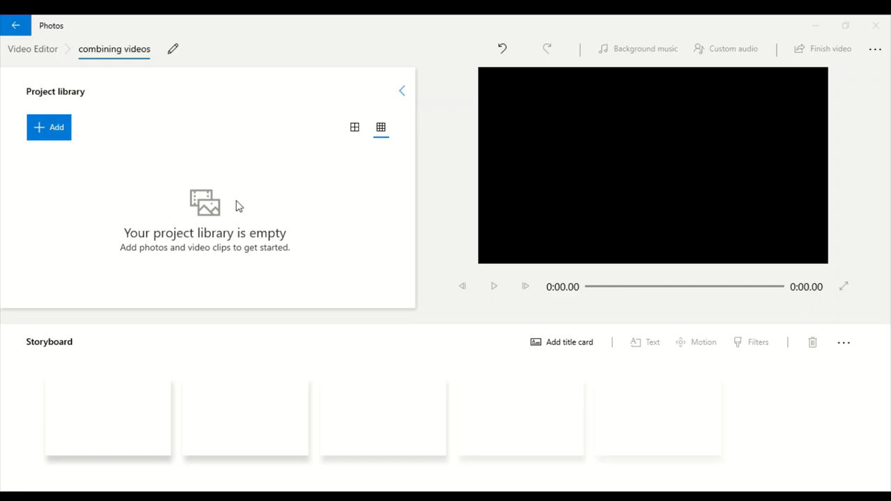
left_click(323, 309)
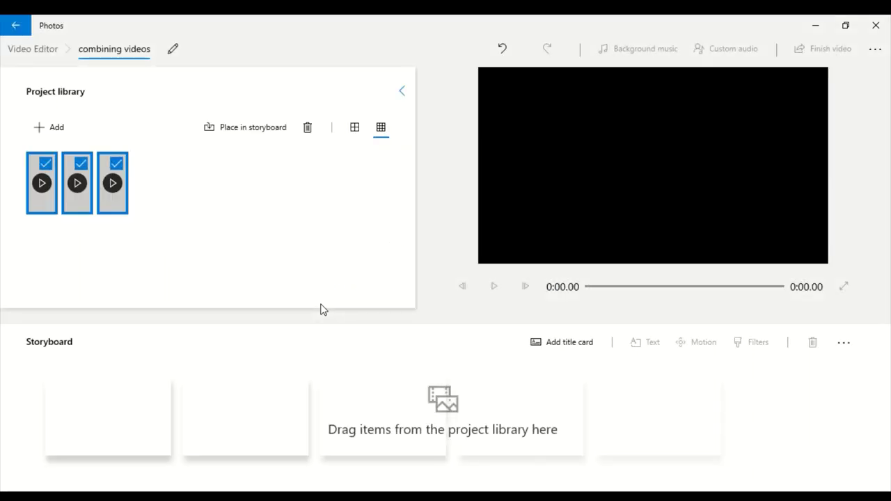
left_click(245, 205)
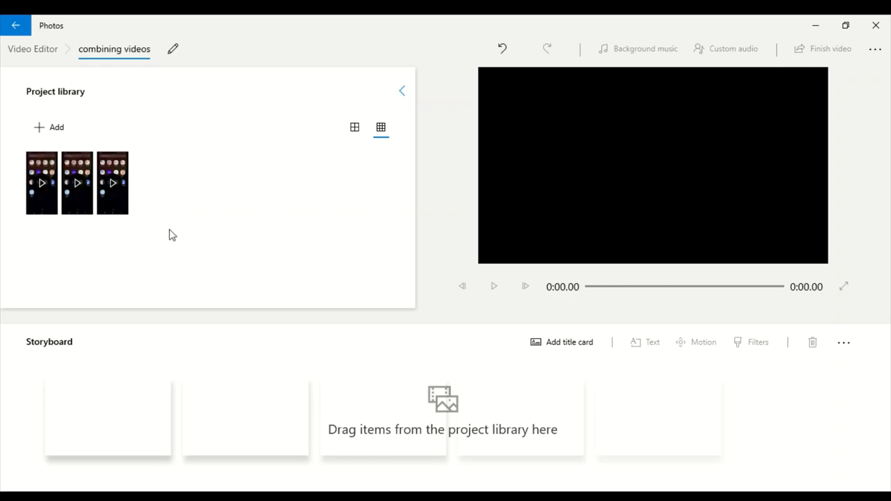
Drag the 6:00, 3:05 and 1:11 library clips onto the storyboard, totalling 10:17.63
left_click(43, 187)
left_click(70, 199)
left_click(119, 205)
left_click_drag(49, 199, 160, 441)
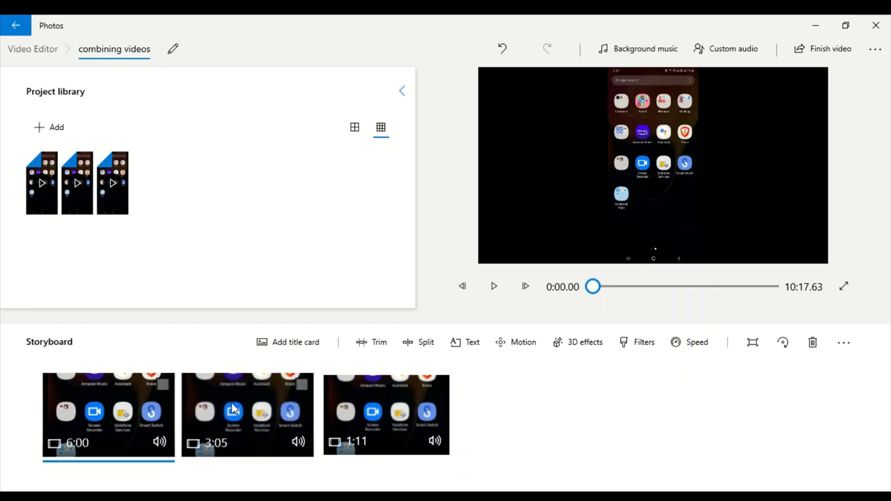
left_click_drag(232, 409, 254, 427)
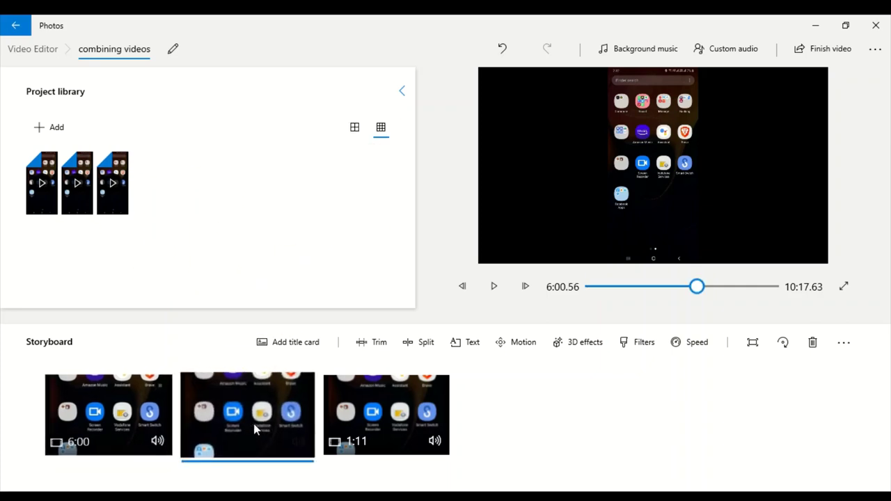
Delete the 3:05 and 1:11 clips from the storyboard, keeping only the 6:00 clip
left_click(384, 415)
left_click(440, 386)
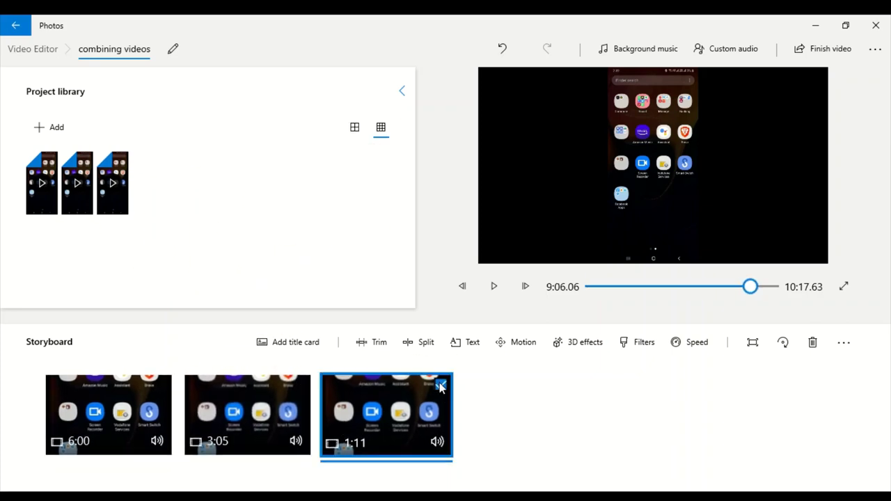
left_click(300, 385)
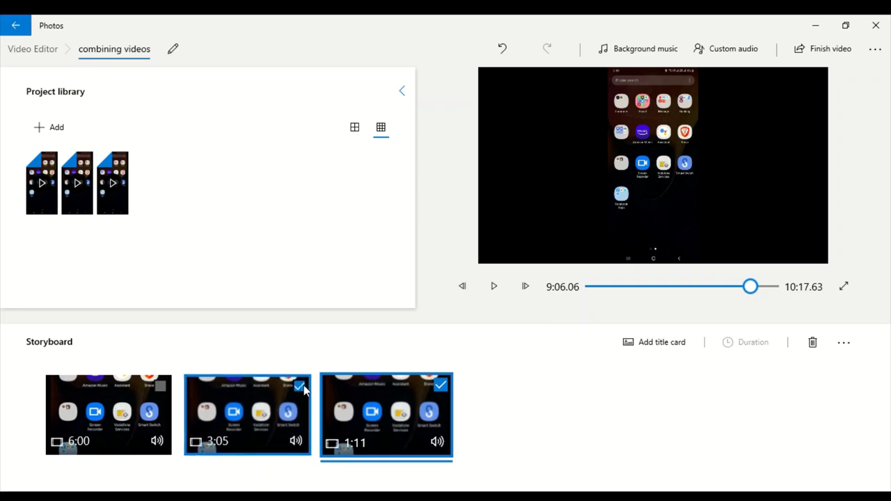
left_click(812, 342)
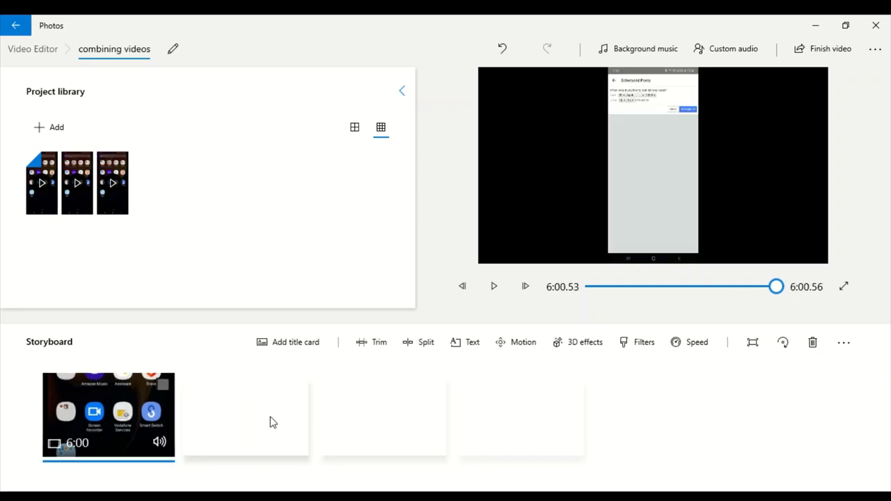
left_click(378, 342)
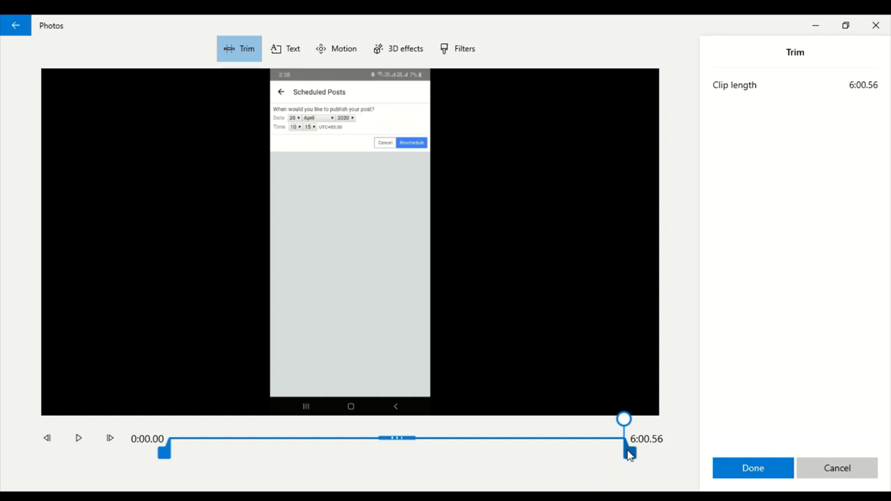
Trim the end of the first clip from 6:00.56 down to 5:38.16
left_click_drag(629, 453, 586, 447)
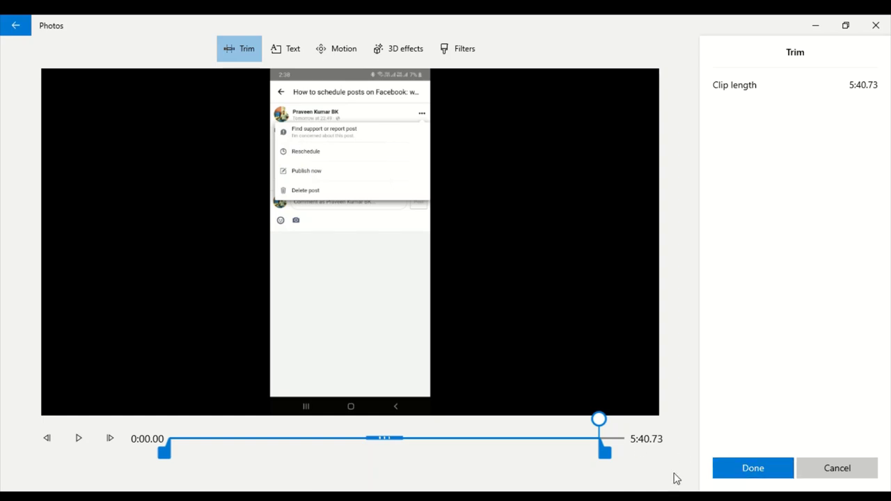
mouse_move(604, 452)
left_mouse_down()
mouse_move(511, 449)
mouse_move(619, 455)
mouse_move(503, 453)
mouse_move(625, 464)
mouse_move(612, 466)
left_mouse_up()
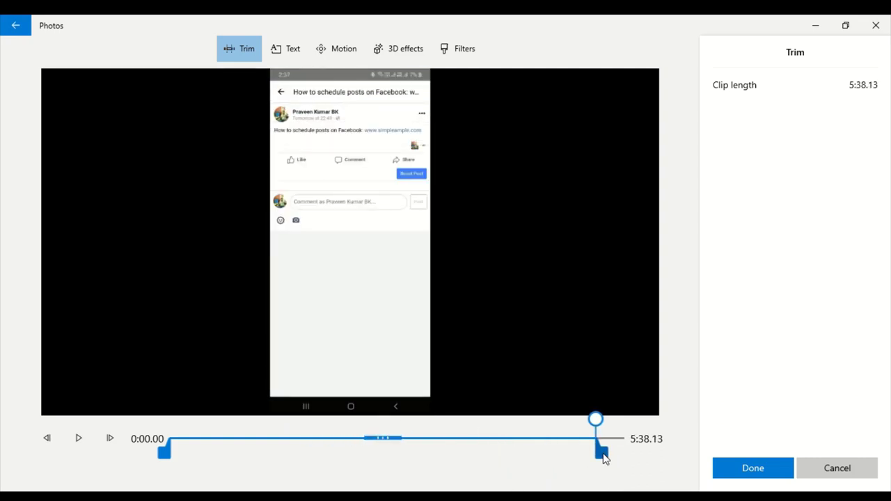
mouse_move(603, 454)
left_mouse_down()
mouse_move(563, 454)
mouse_move(612, 453)
left_mouse_up()
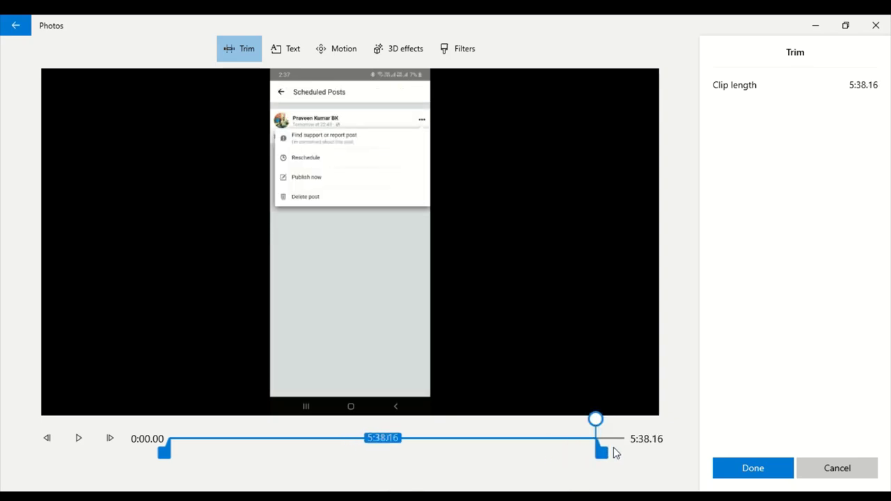
left_click(744, 472)
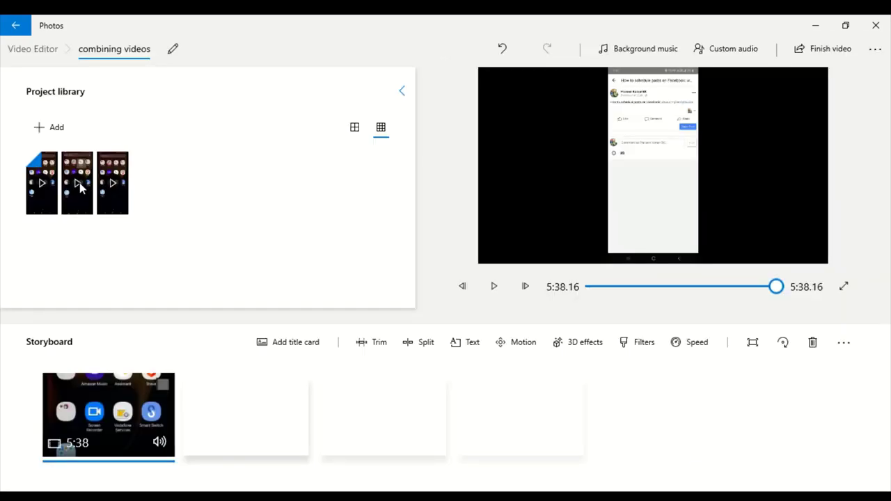
Place the 3:05 library clip back on the storyboard after the trimmed 5:38 clip
left_click_drag(80, 187, 275, 426)
left_click(76, 184)
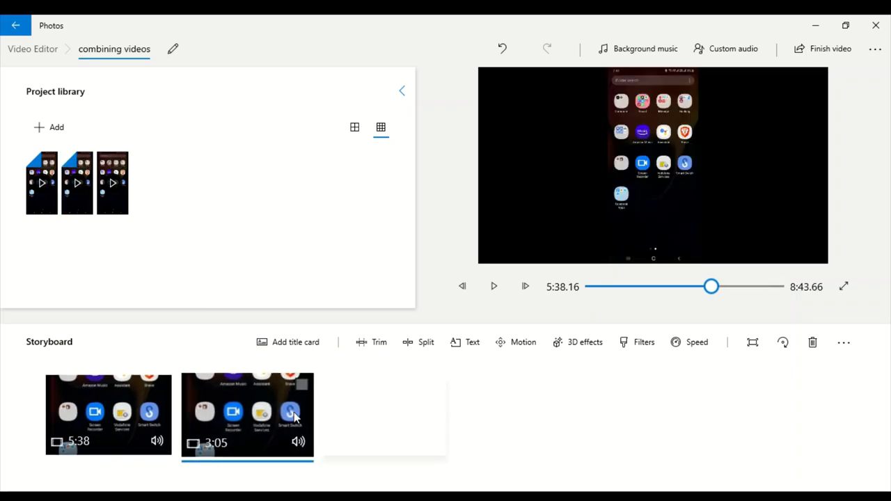
left_click(379, 344)
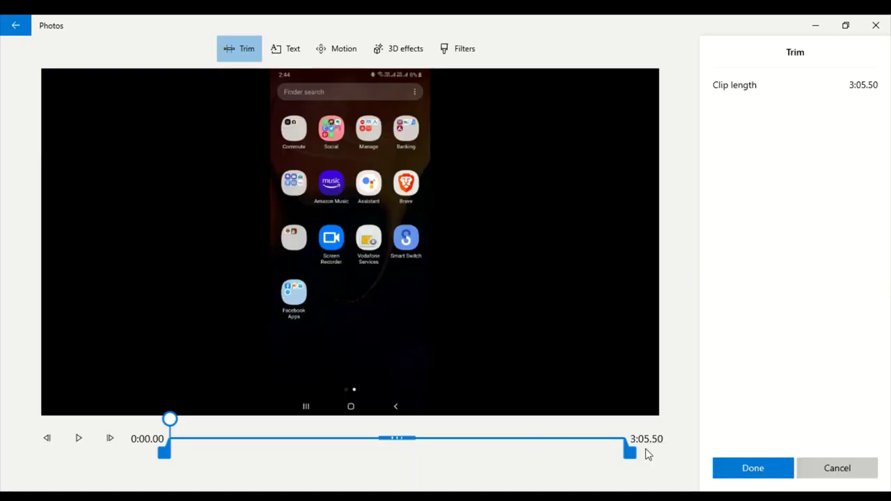
Trim the start and end of the 3:05 clip to 2:48, making the project 8:26.60
left_click_drag(630, 453, 603, 455)
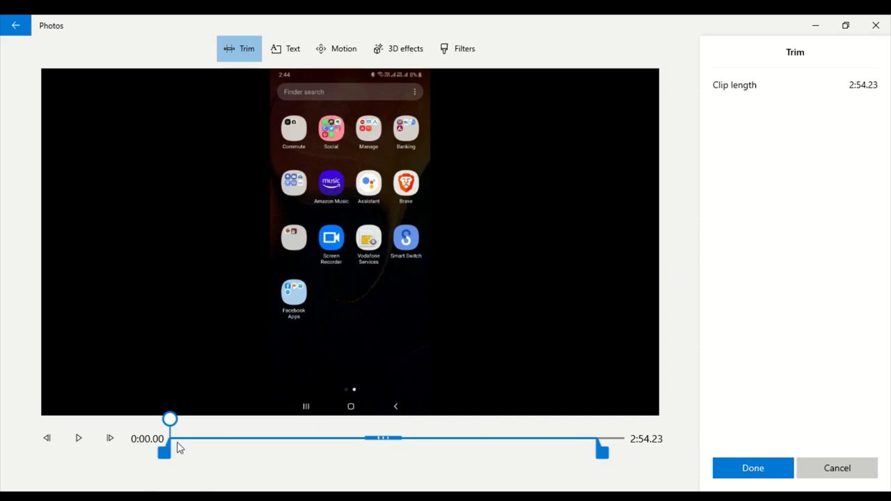
mouse_move(165, 456)
left_mouse_down()
mouse_move(199, 457)
mouse_move(175, 458)
left_mouse_up()
mouse_move(605, 461)
left_mouse_down()
mouse_move(597, 465)
mouse_move(614, 462)
left_mouse_up()
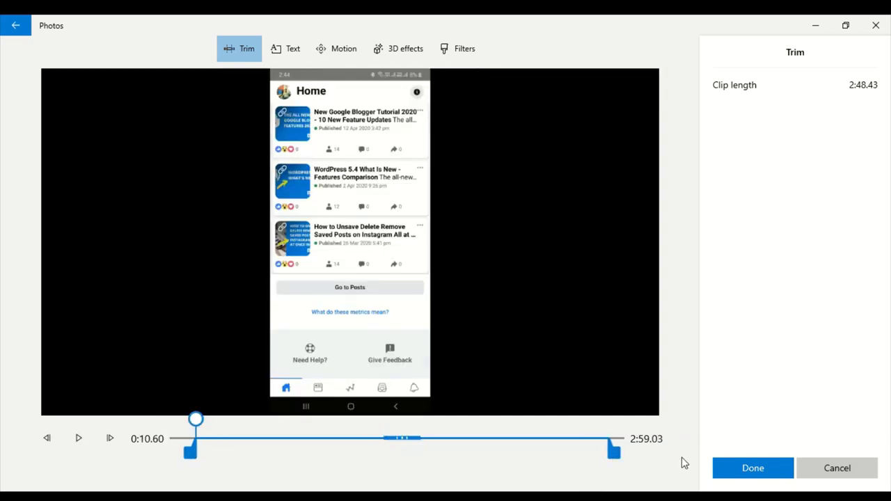
left_click(773, 470)
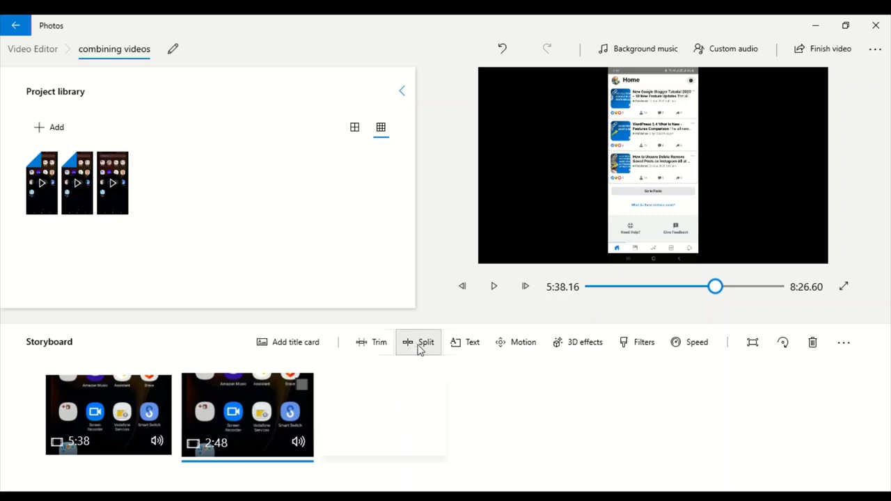
Add the text caption 'test which is vissible' to the clip
left_click(464, 344)
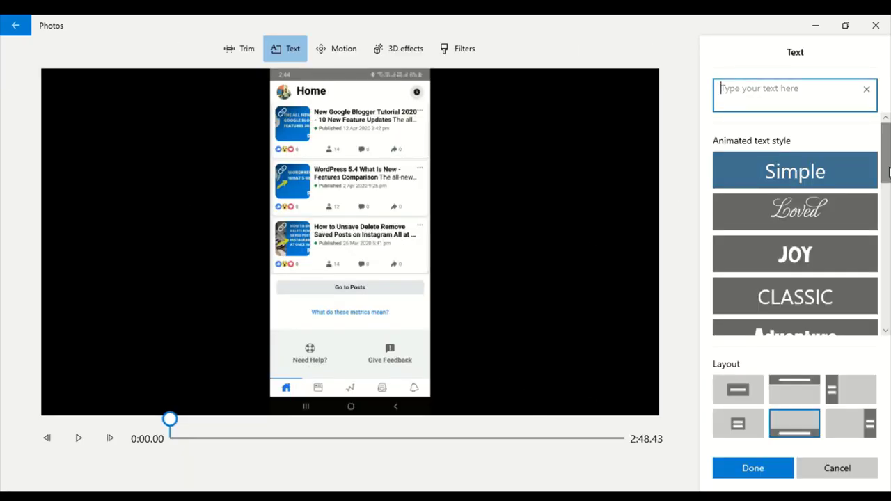
left_click(815, 175)
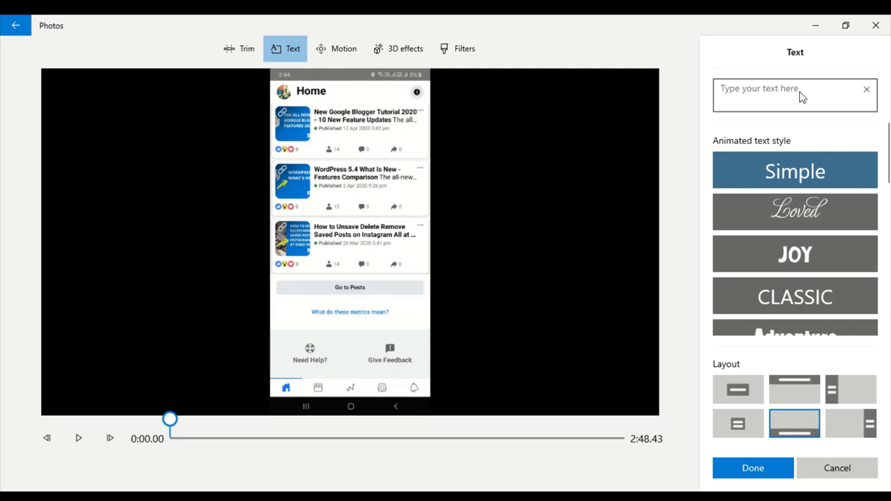
left_click(794, 89)
type("tes")
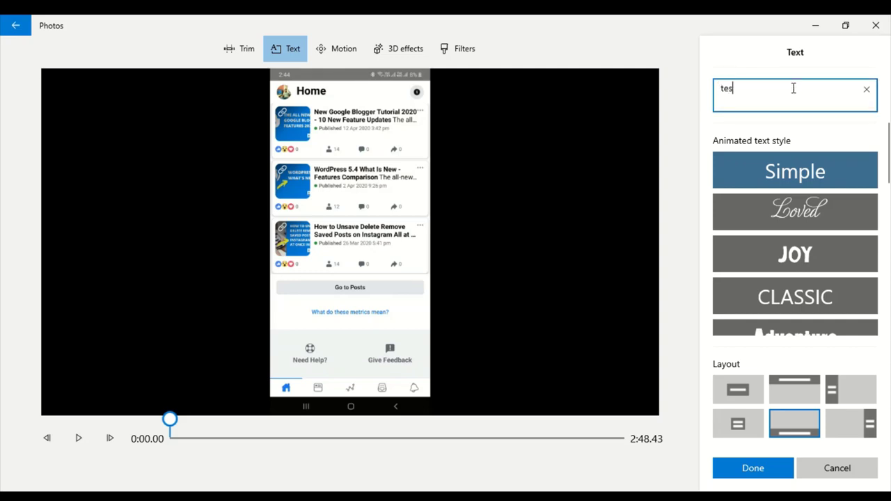
type("t which is visb")
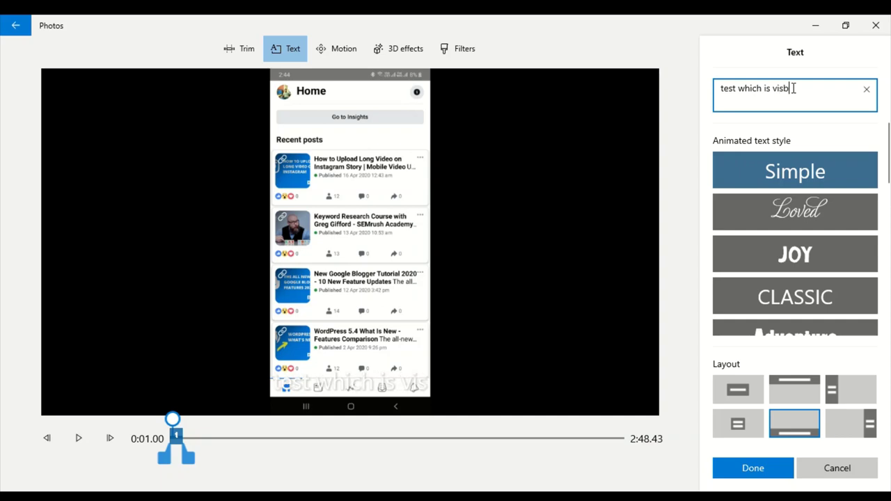
key("BackSpace")
type("sible")
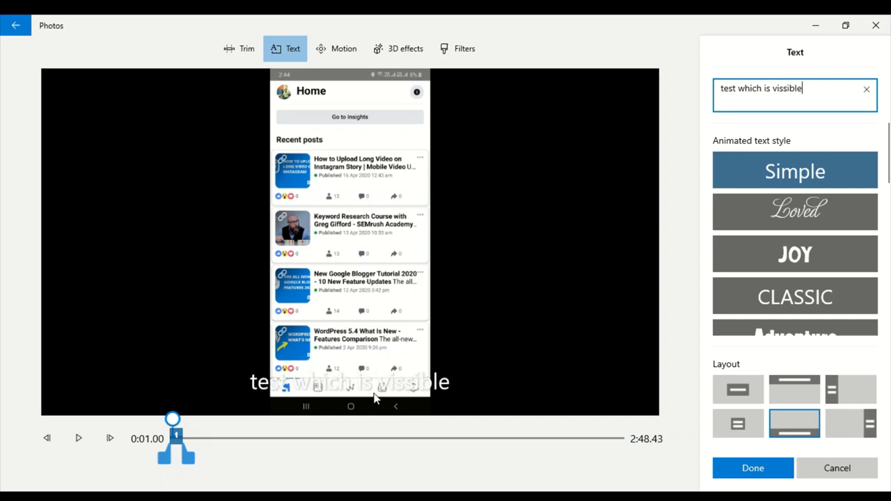
left_click(380, 364)
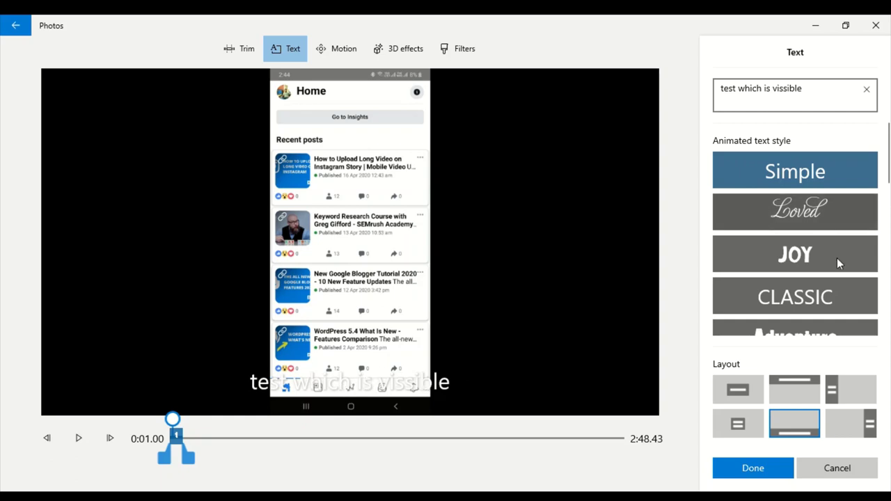
Try centred, top, left-aligned, bottom-right and bottom caption layouts, then cancel the text edits
left_click(756, 391)
left_click(789, 386)
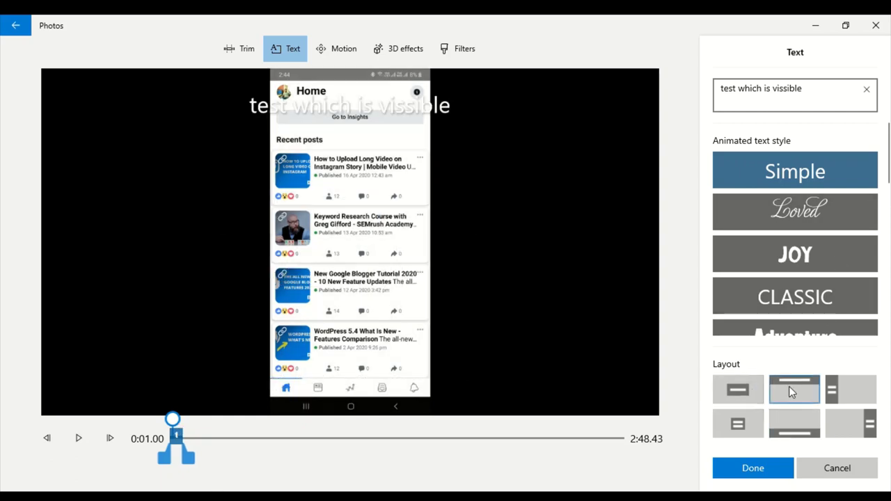
left_click(847, 397)
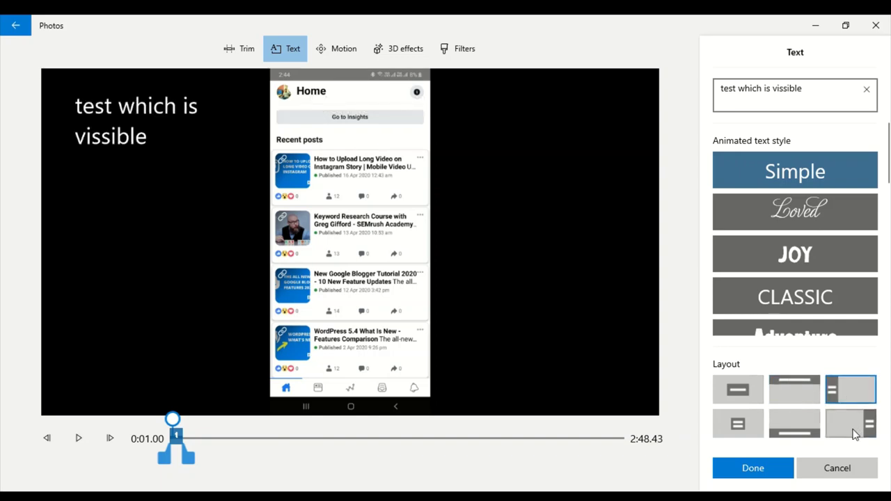
left_click(853, 426)
left_click(755, 426)
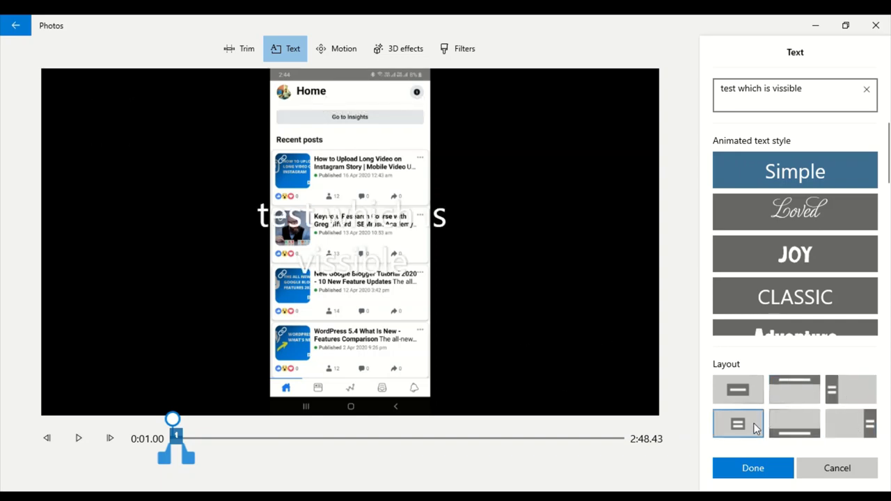
left_click(783, 431)
left_click(751, 432)
left_click(813, 469)
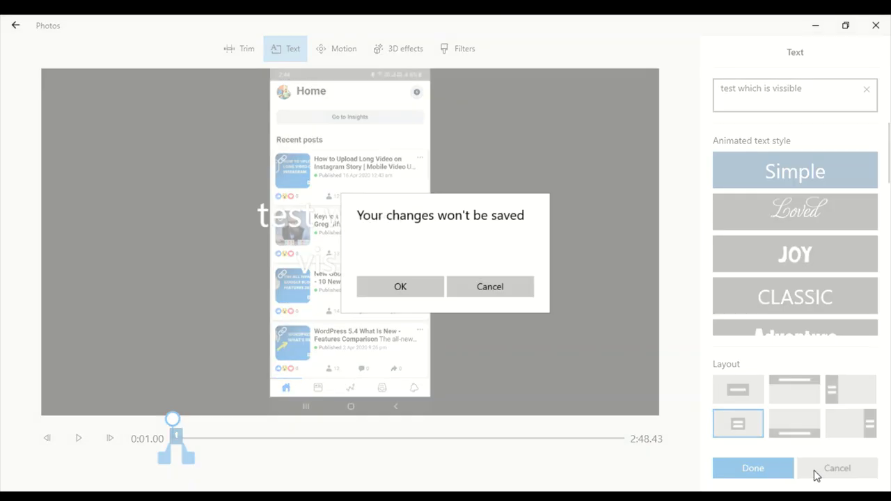
Discard the caption, preview Zoom in left, Zoom out left and Pan left motions, then discard them
left_click(400, 296)
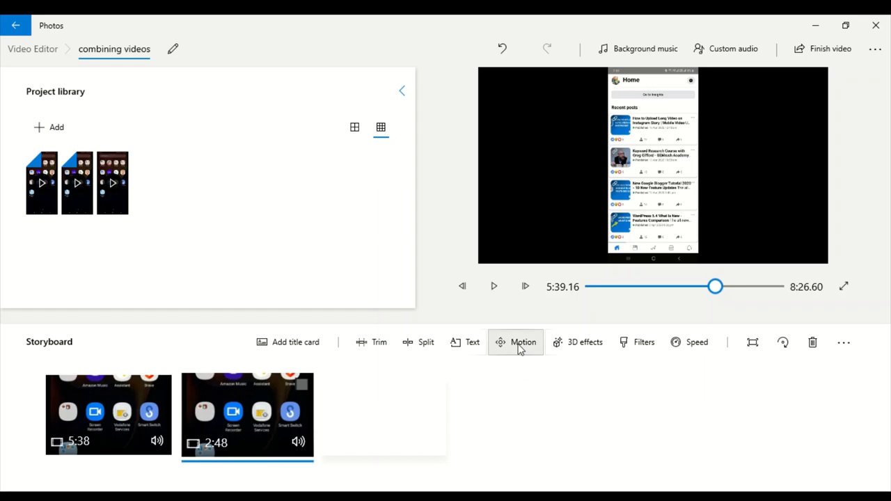
left_click(518, 348)
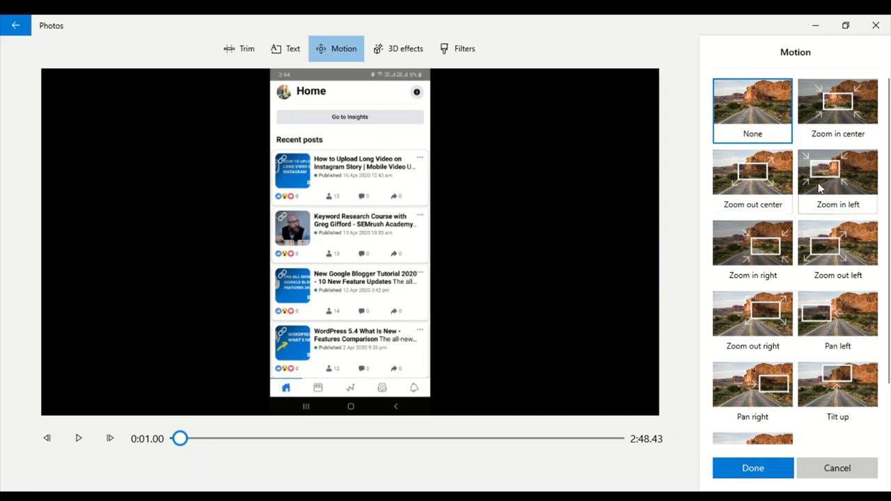
left_click(822, 186)
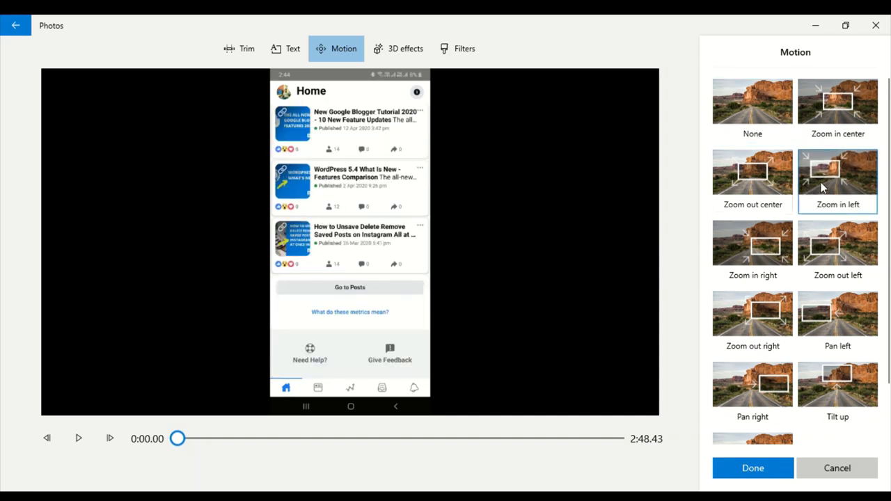
left_click(835, 254)
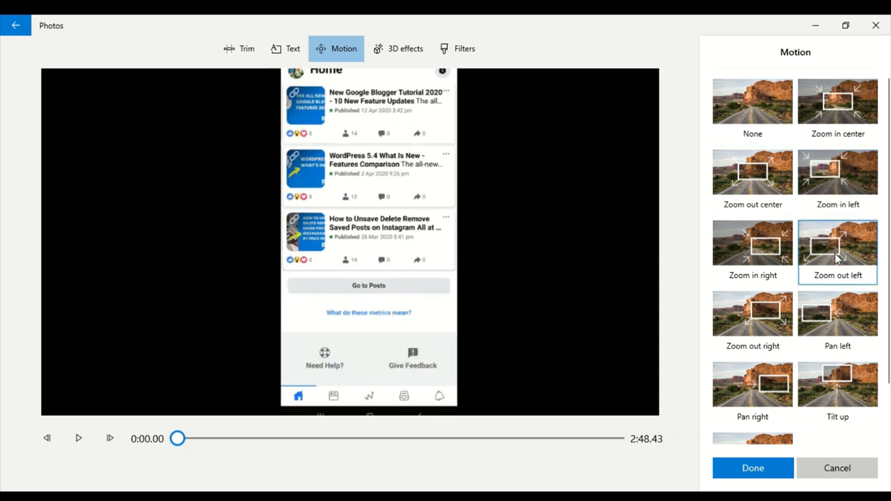
left_click(827, 331)
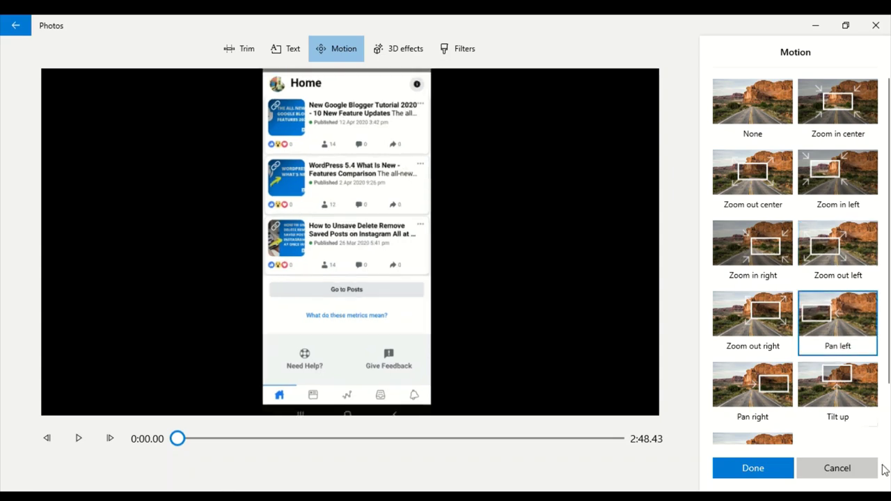
left_click(802, 472)
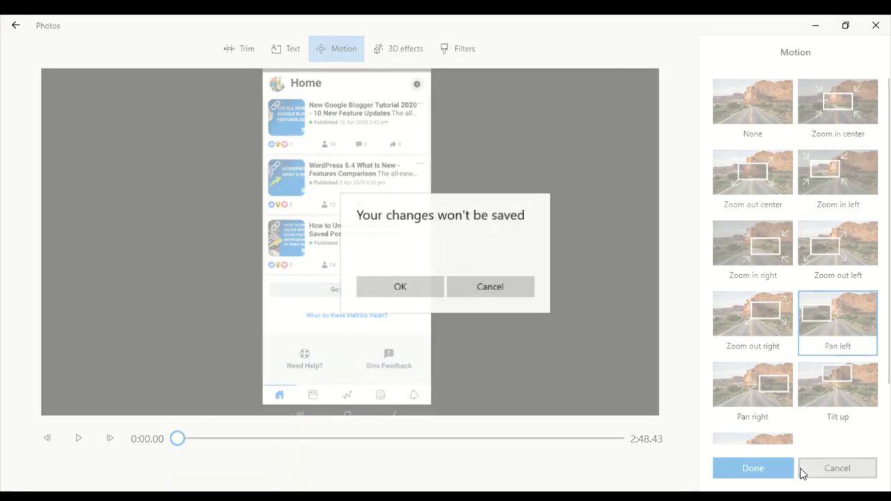
left_click(419, 285)
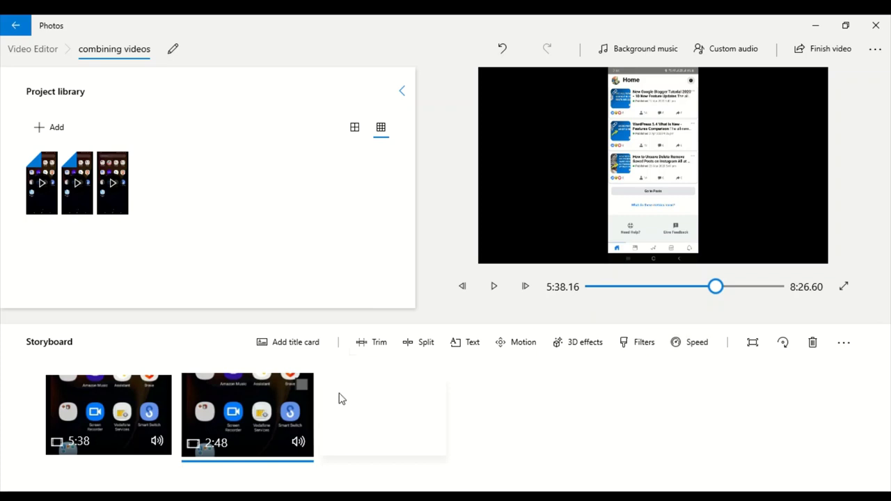
Add a 3-second title card at the start of the storyboard, making the project 8:29.60
left_click(289, 341)
left_click_drag(273, 402, 97, 412)
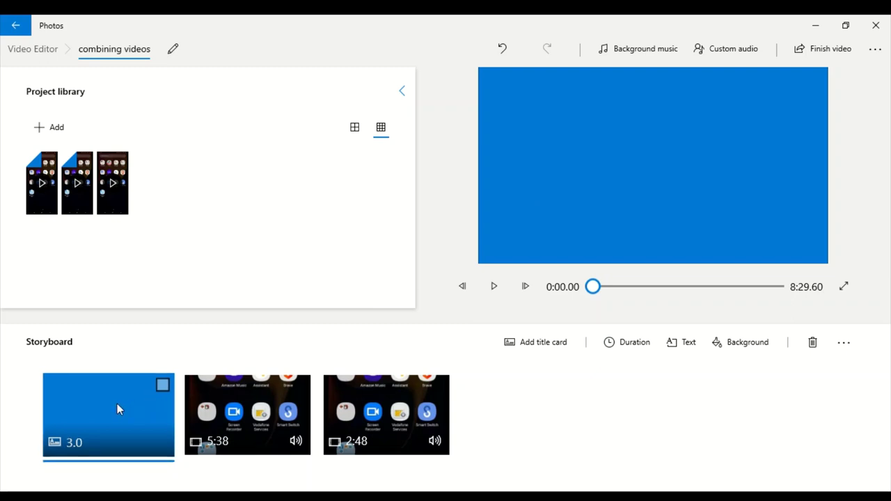
Type 'welcome to simplamample' into the title card text so it reads 'Titlewelcome to simplamample'
left_click(690, 351)
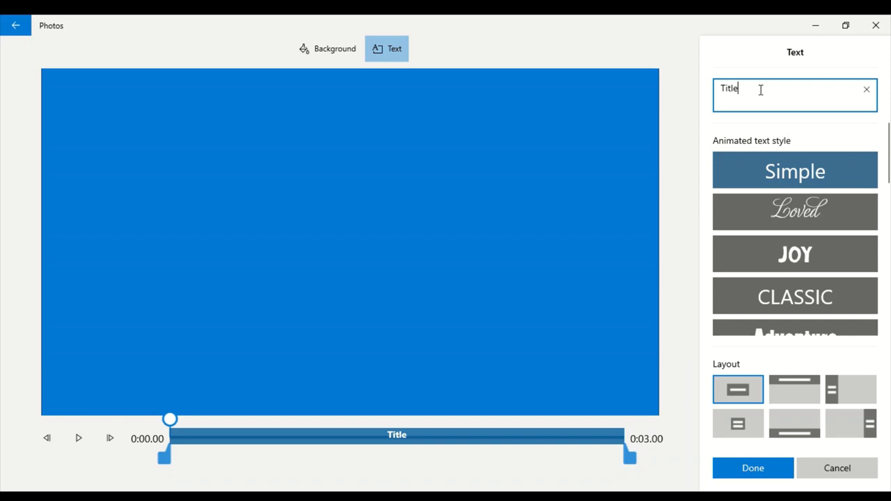
type("welcome")
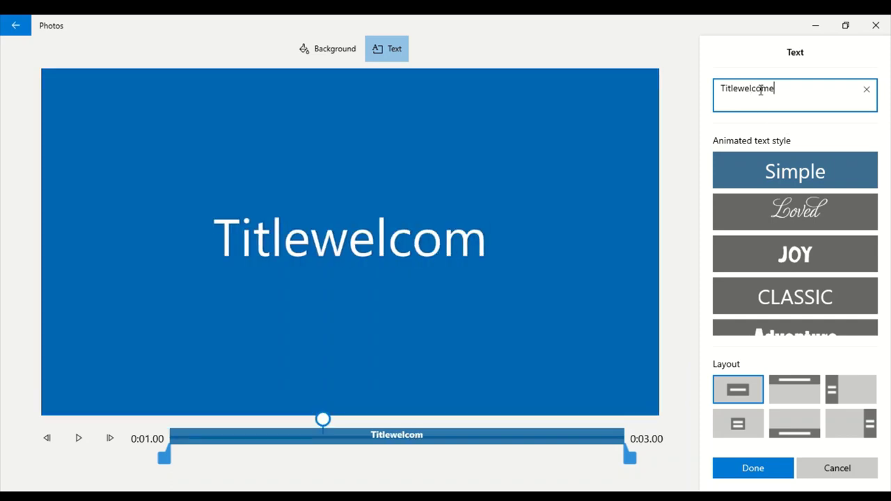
type(" to simplamample")
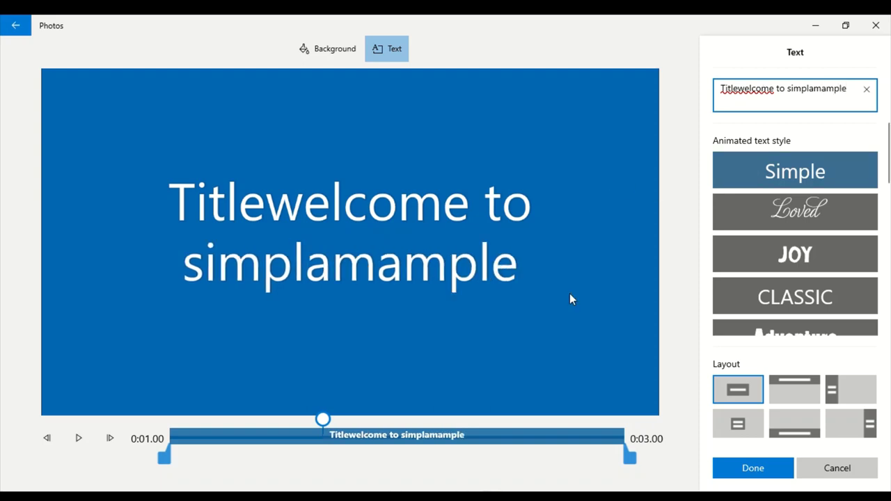
left_click(770, 474)
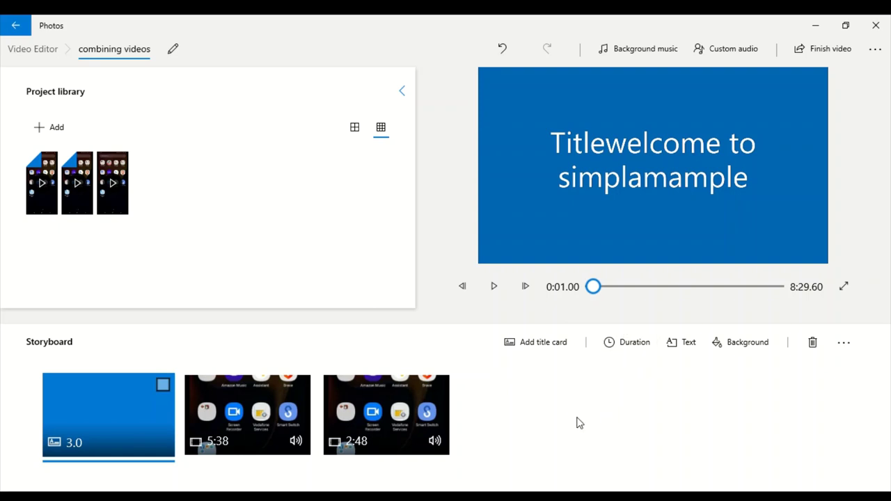
Review the title card's 1–7 second duration presets and leave it at 3.0 seconds
left_click(626, 340)
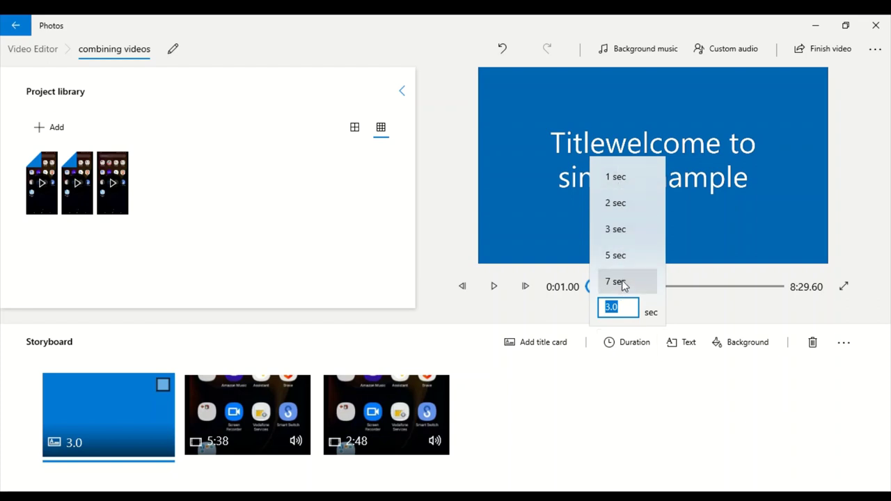
left_click(607, 446)
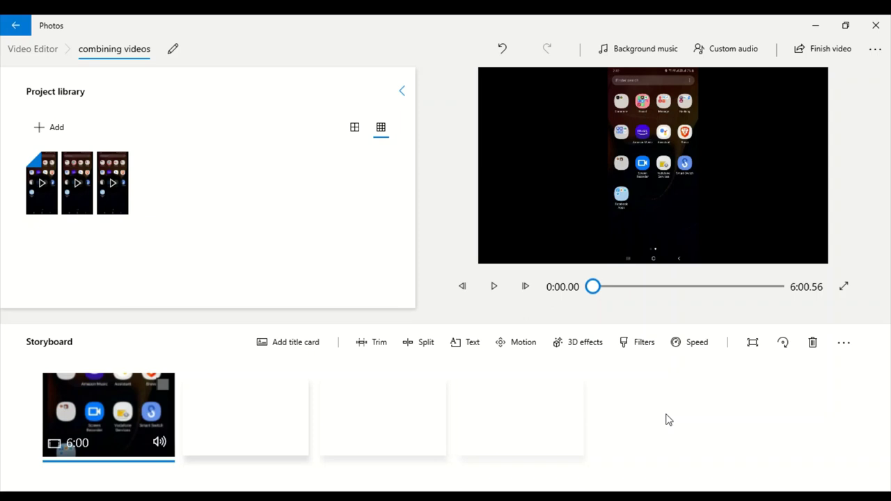
left_click(653, 50)
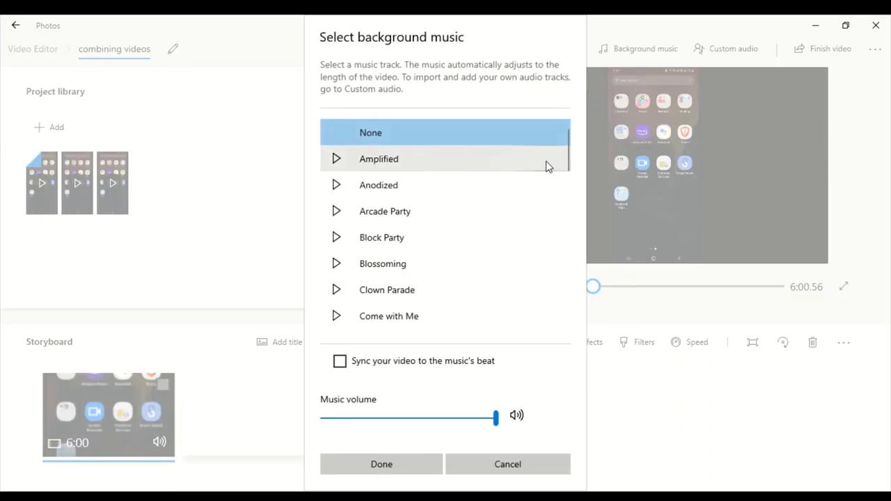
left_click_drag(569, 159, 549, 327)
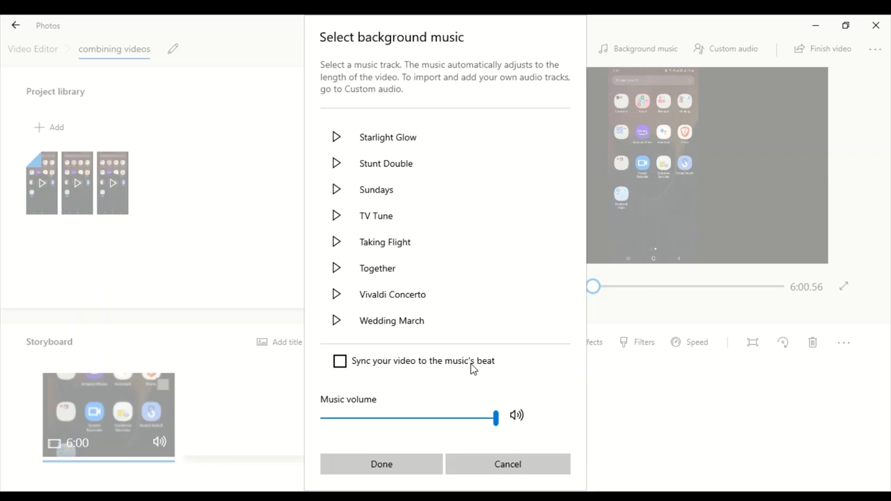
left_click_drag(495, 419, 479, 428)
left_click(479, 468)
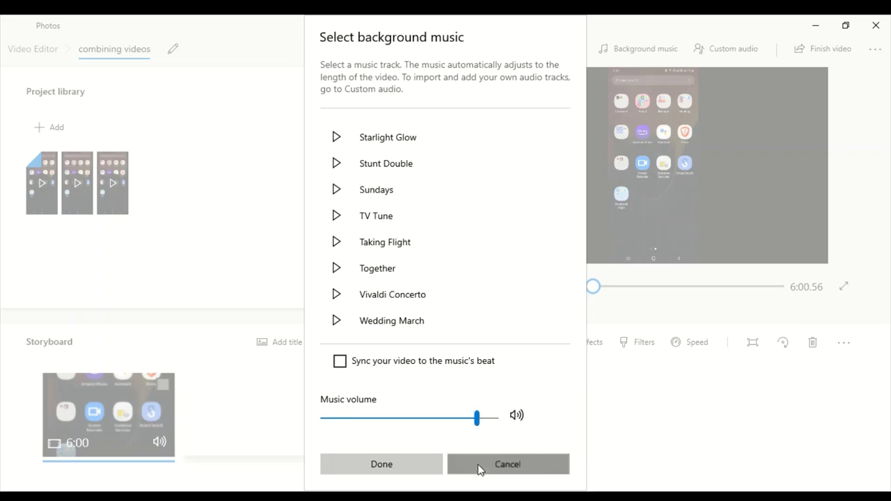
left_click(703, 46)
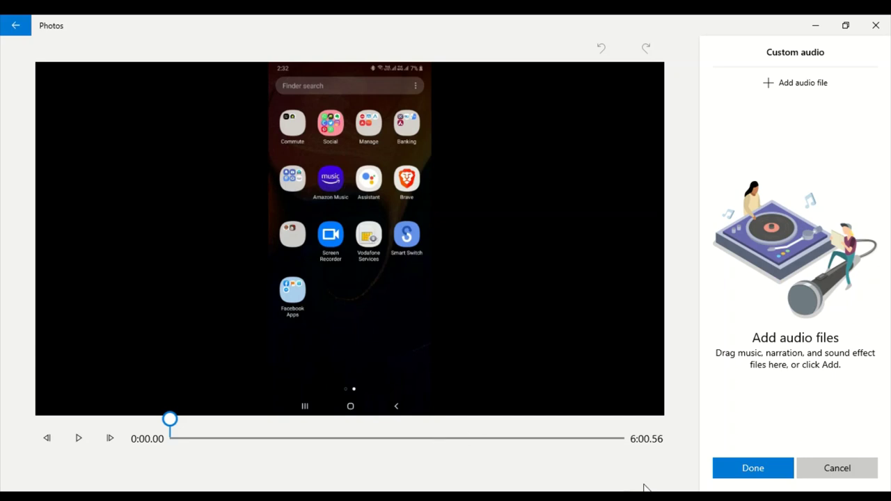
left_click(797, 86)
left_click(810, 470)
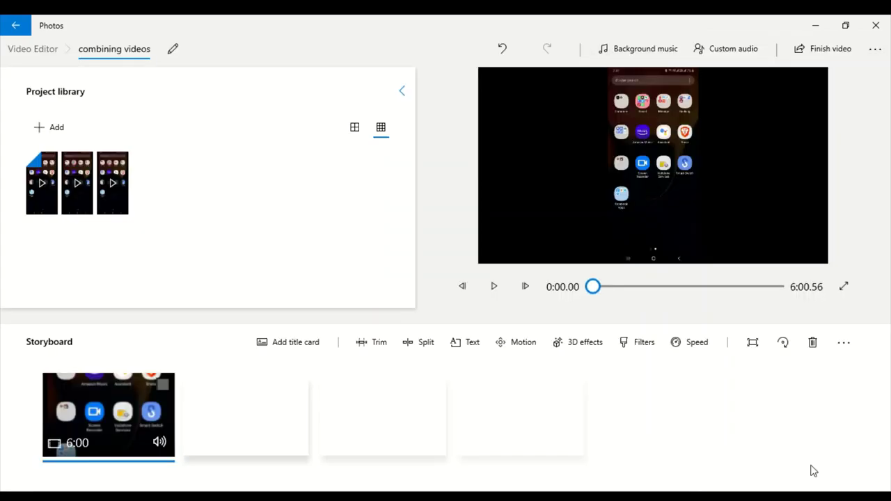